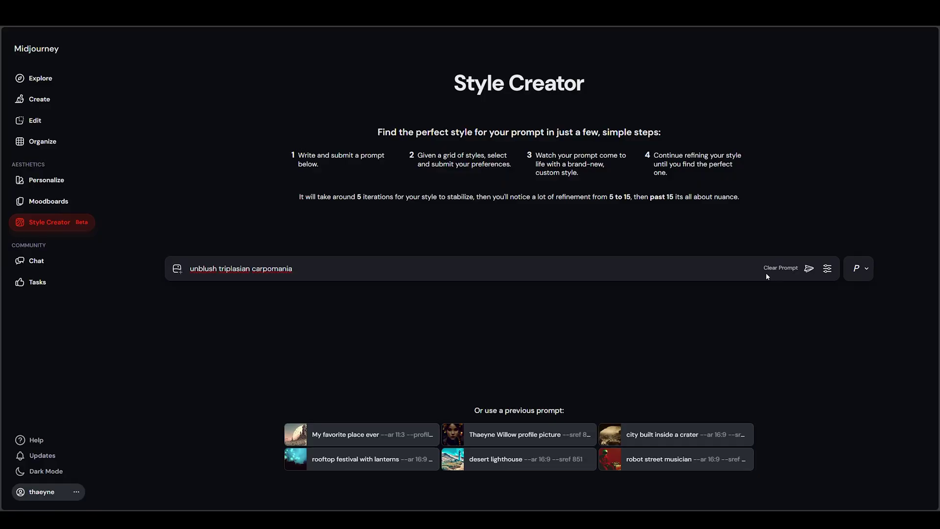
Submit the first Style Creator prompt to start a style session.
click(809, 270)
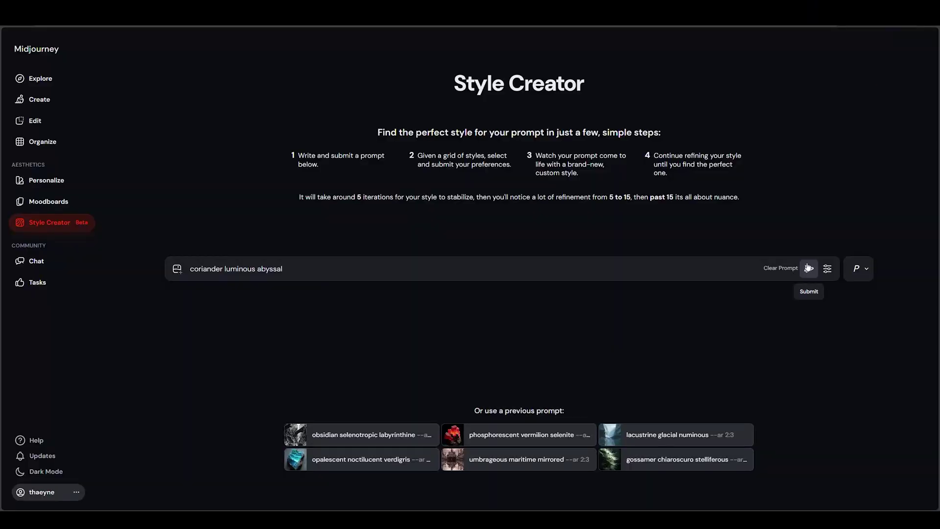
Submit the 'coriander luminous abyssal' prompt to get its first ten-image style grid.
click(809, 269)
click(808, 268)
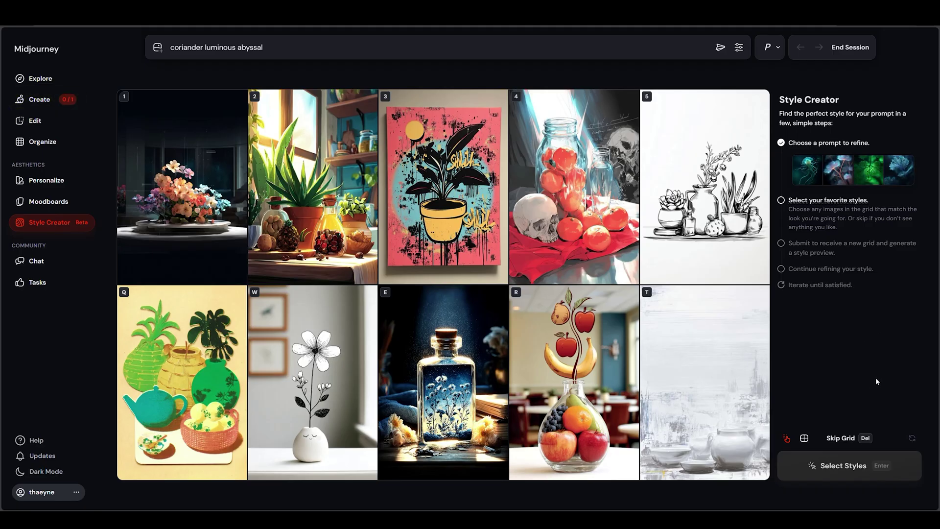
Skip six style grids in a row until a fresh batch of still-life styles loads.
key(Delete)
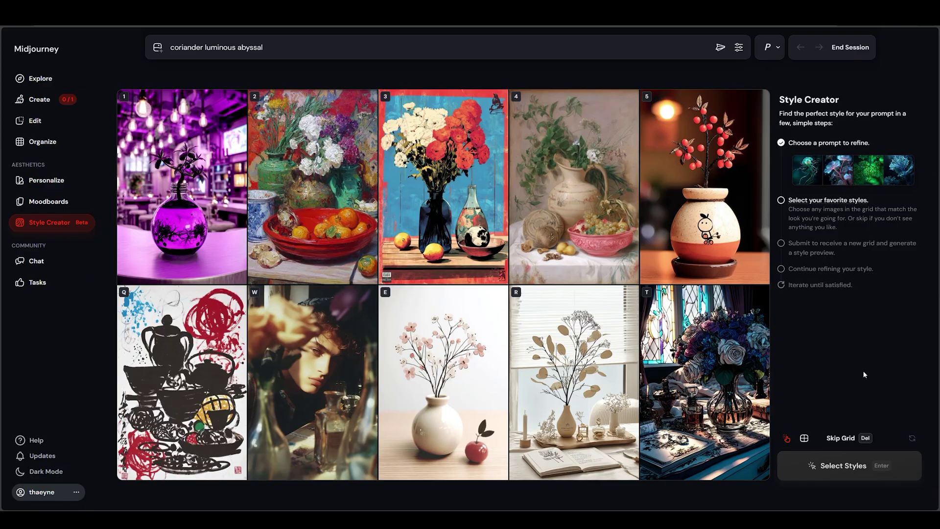
key(Delete)
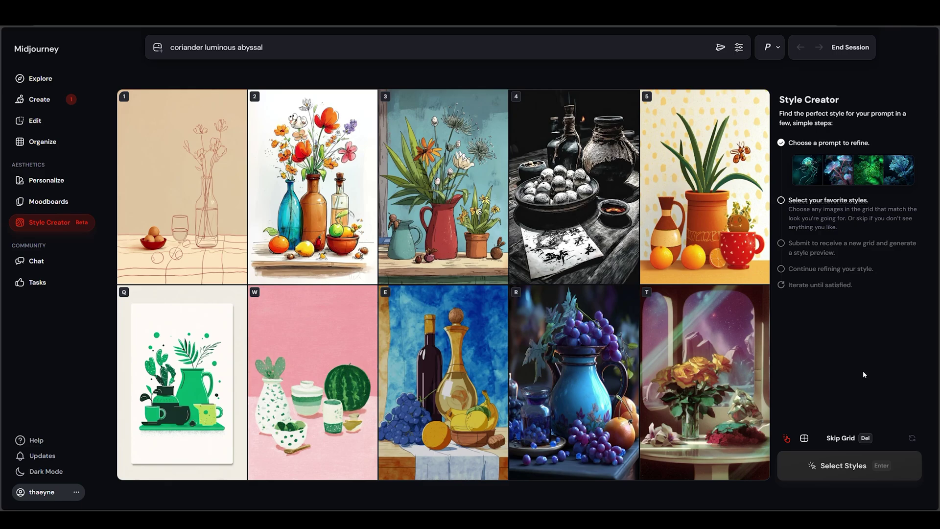
key(Delete)
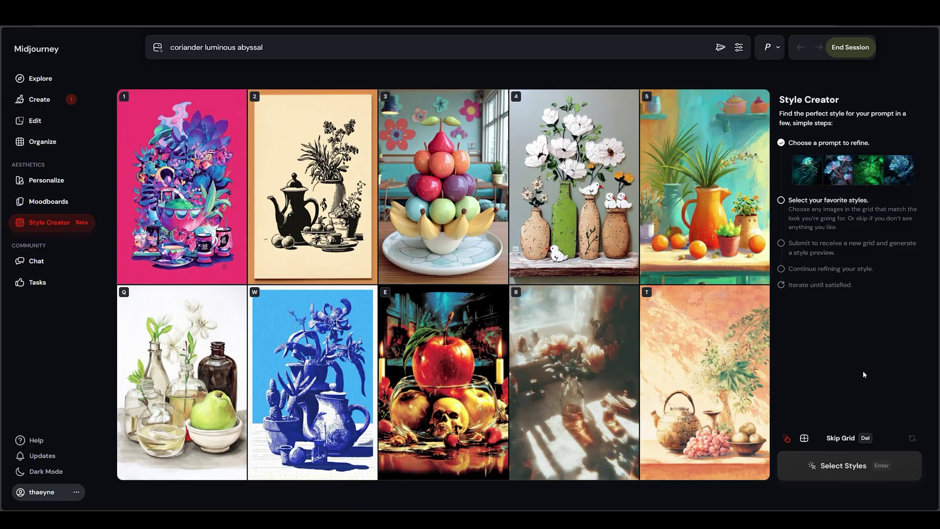
key(Delete)
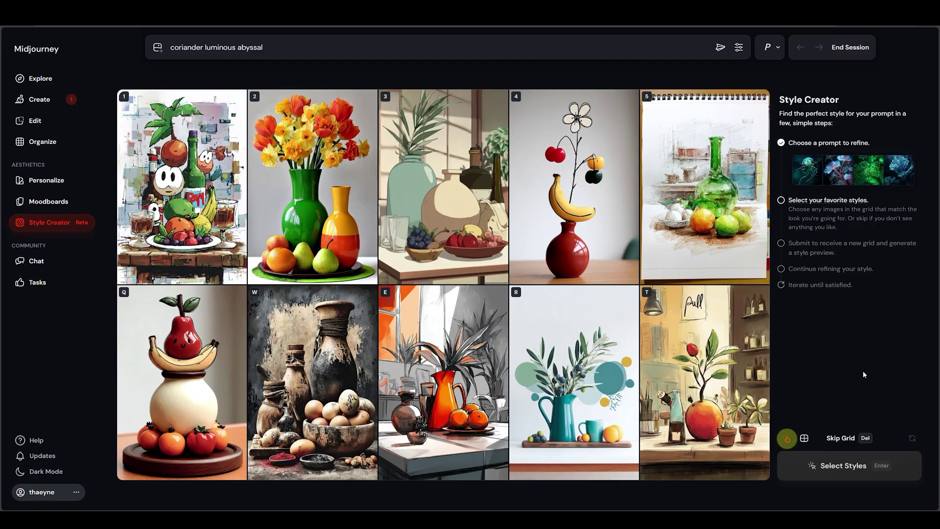
key(Delete)
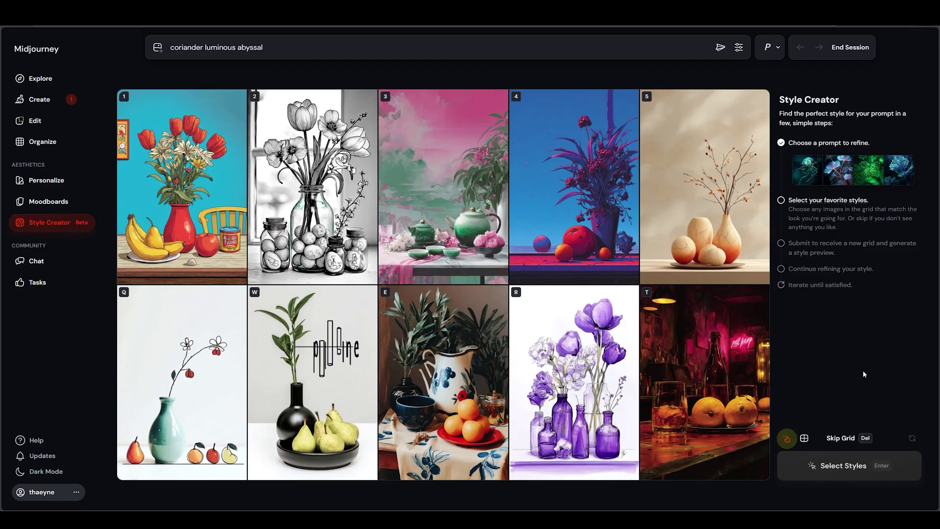
key(Delete)
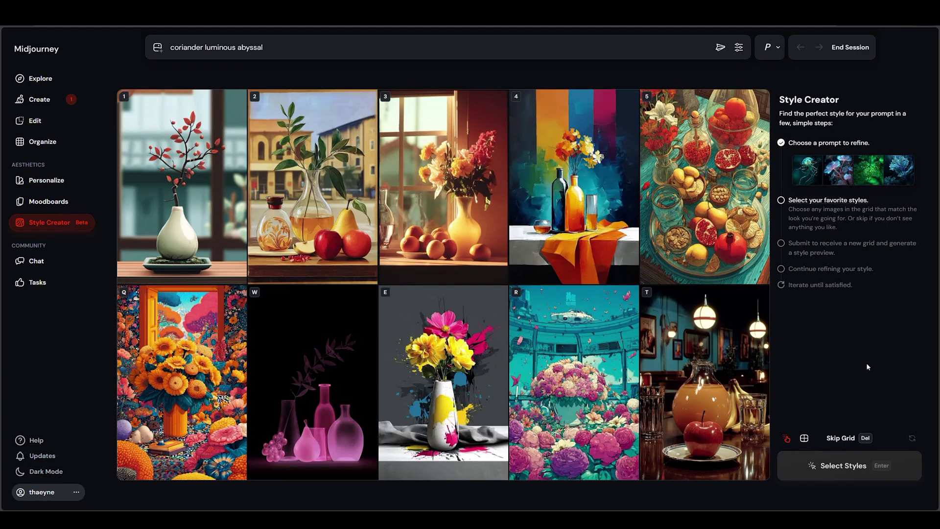
Skip two more grids, then switch the style grid to the 24-image layout.
click(349, 378)
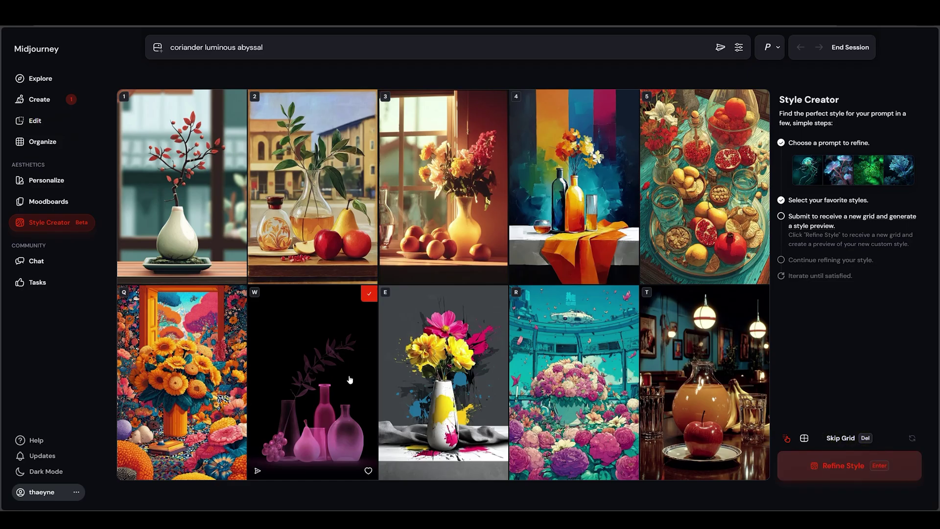
key(Delete)
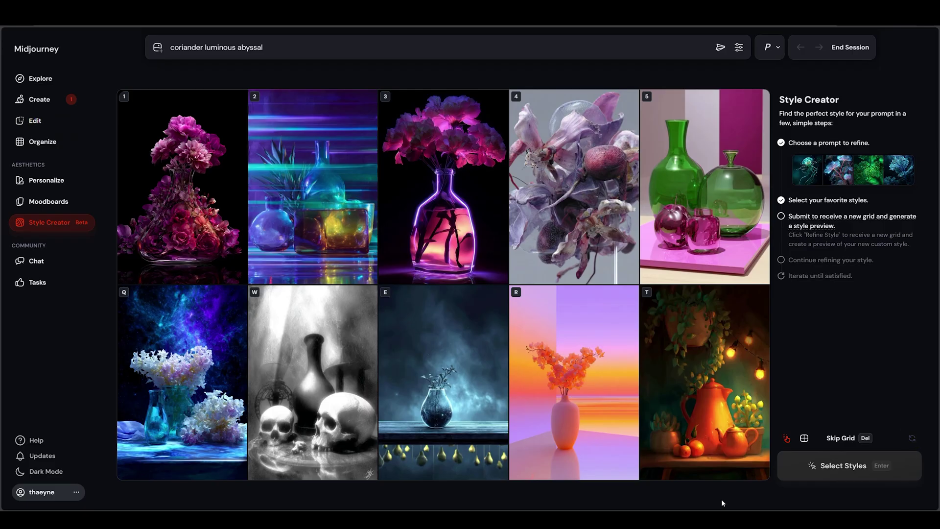
key(Delete)
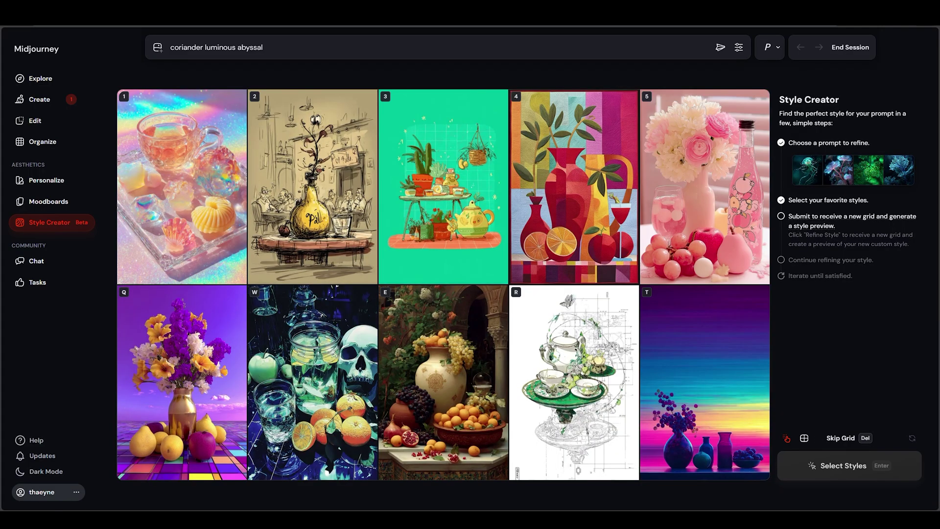
click(804, 438)
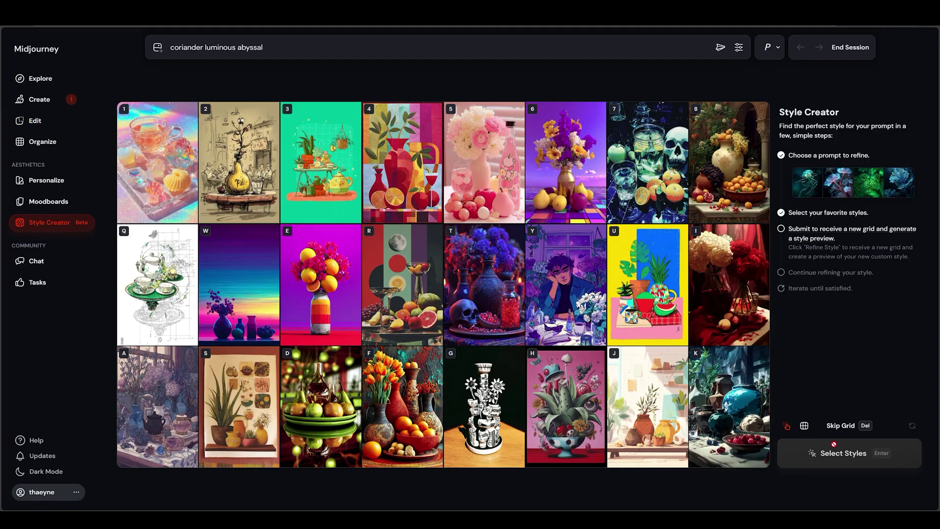
Turn off grid keyboard shortcuts, favourite tiles T and 2, and refine the style.
click(785, 427)
click(483, 287)
click(246, 170)
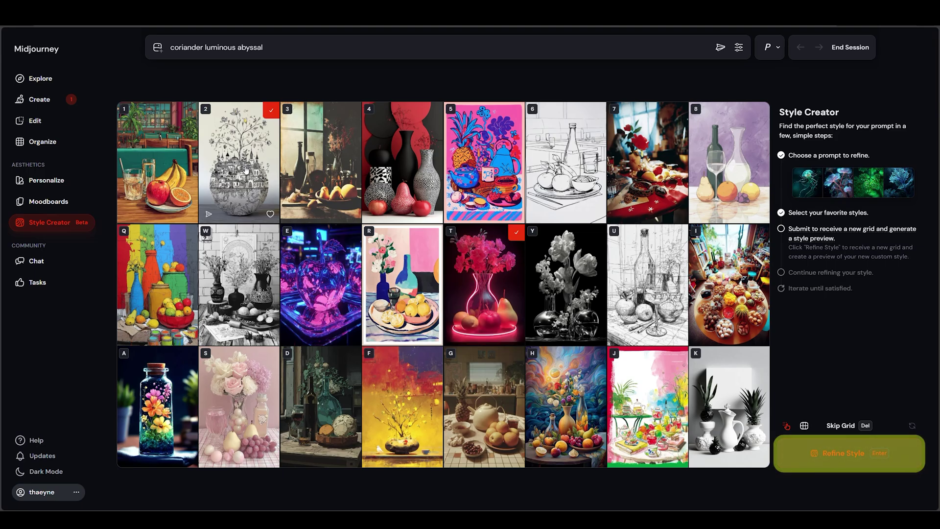
click(834, 457)
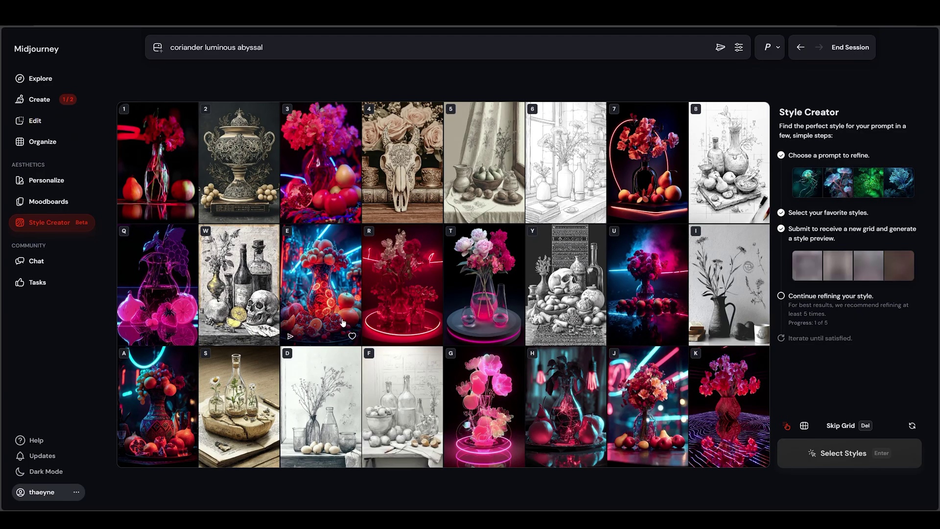
Skip a grid, refine with tile R as favourite, then refine again with tile 1.
key(Delete)
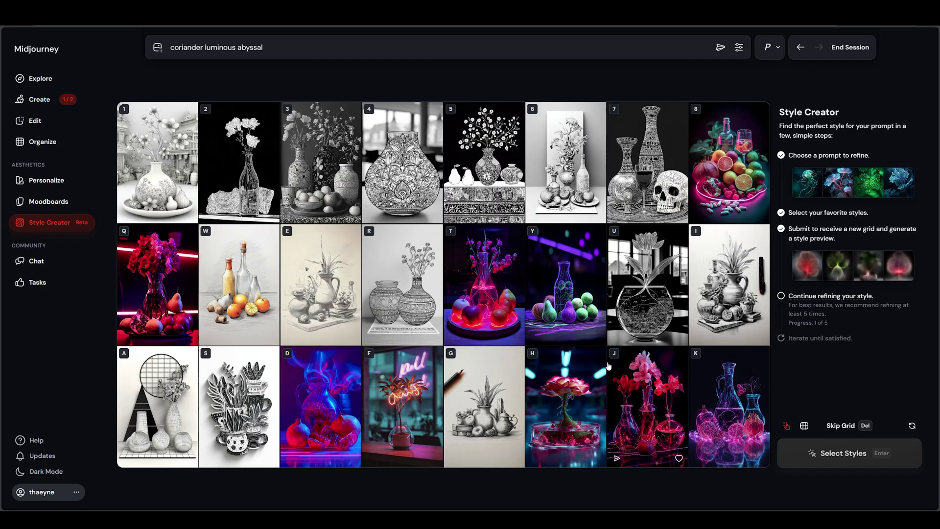
click(409, 307)
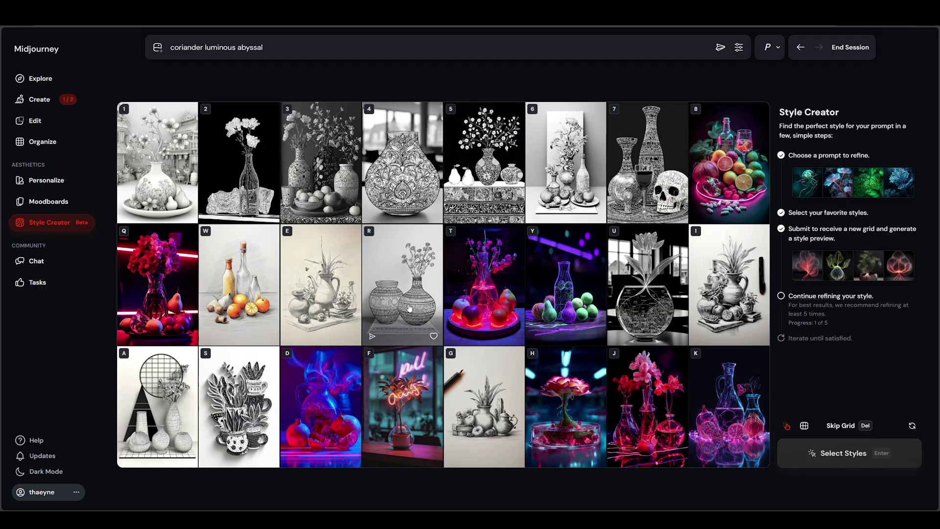
key(Return)
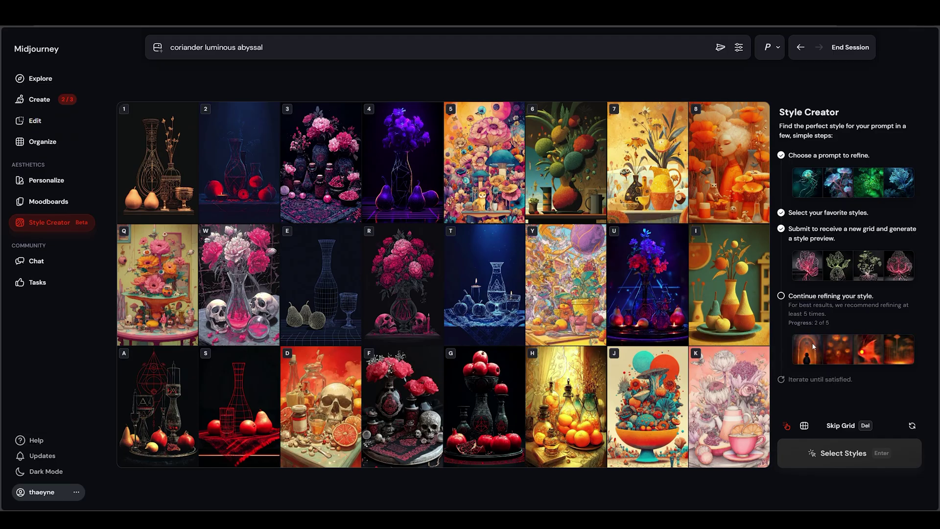
click(157, 167)
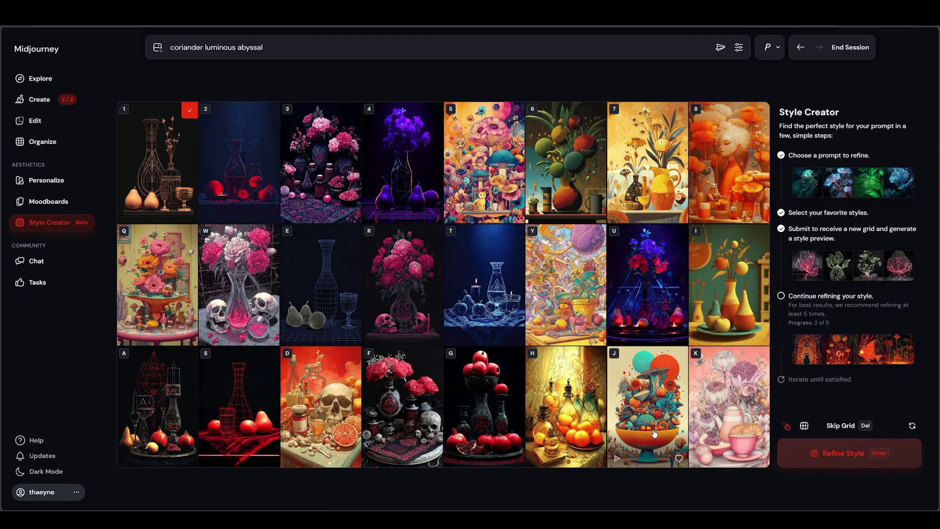
click(849, 454)
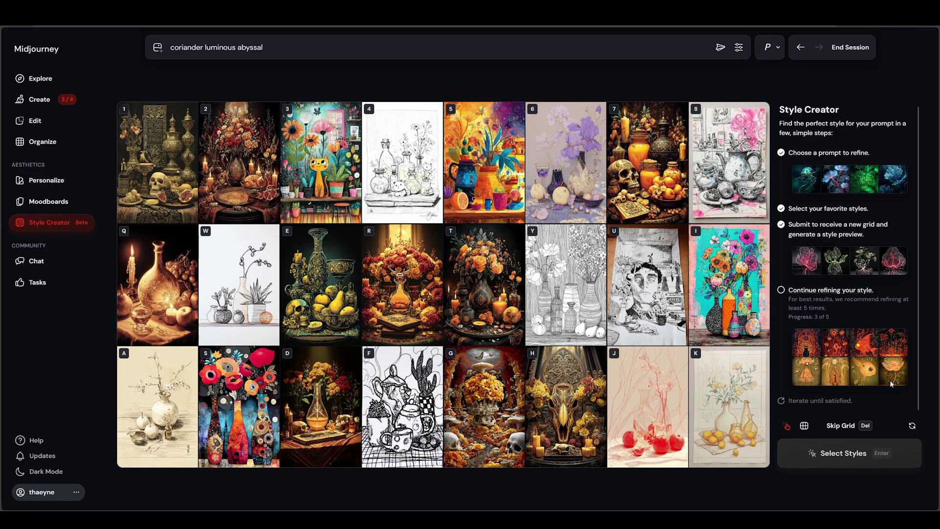
Run the last two rounds favouring tiles A, G, J, then A and 8, reaching 5 of 5.
key(a)
key(g)
key(j)
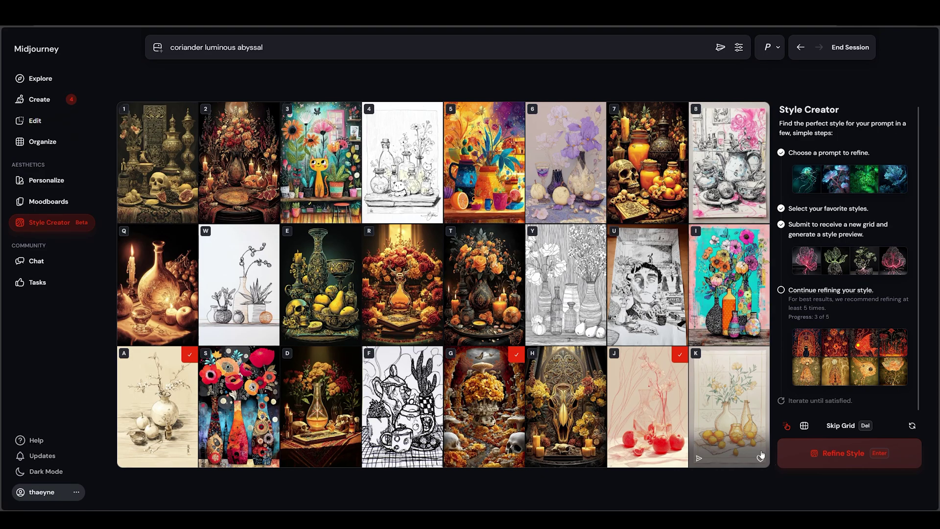
key(Return)
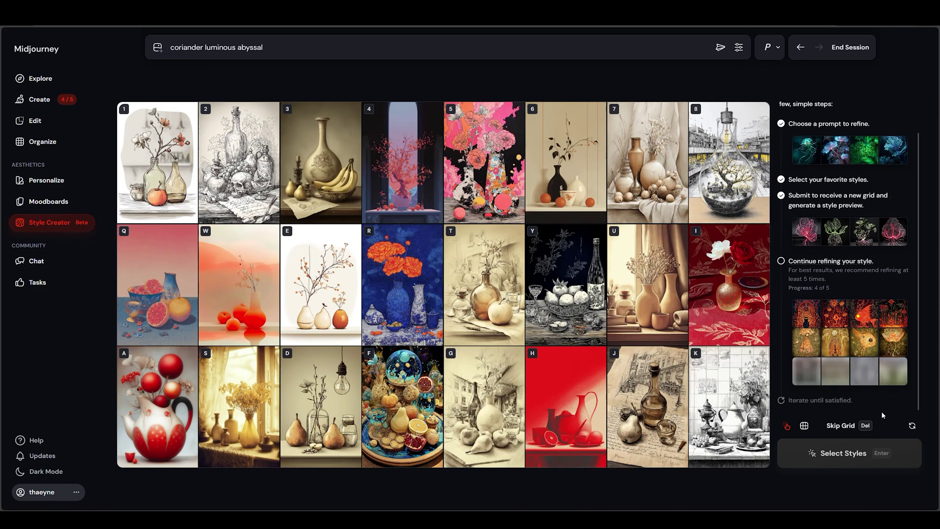
click(157, 407)
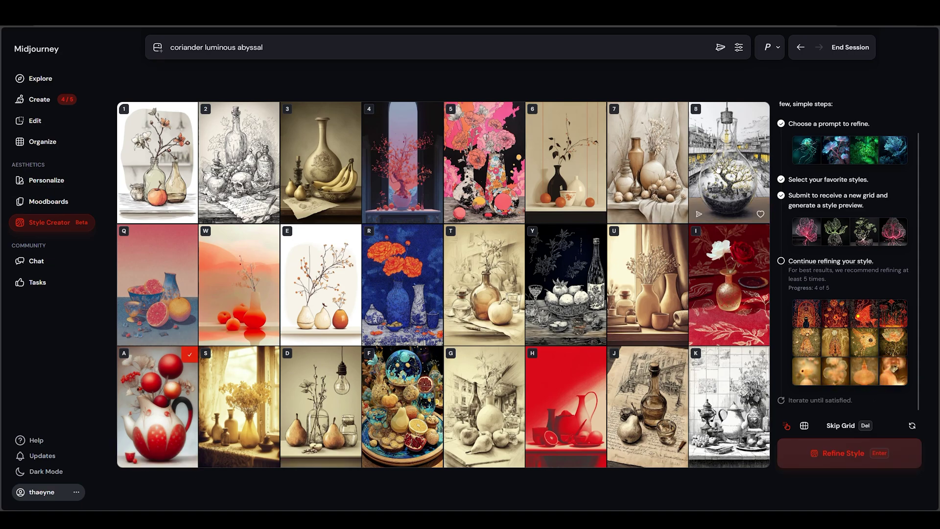
click(730, 161)
key(Return)
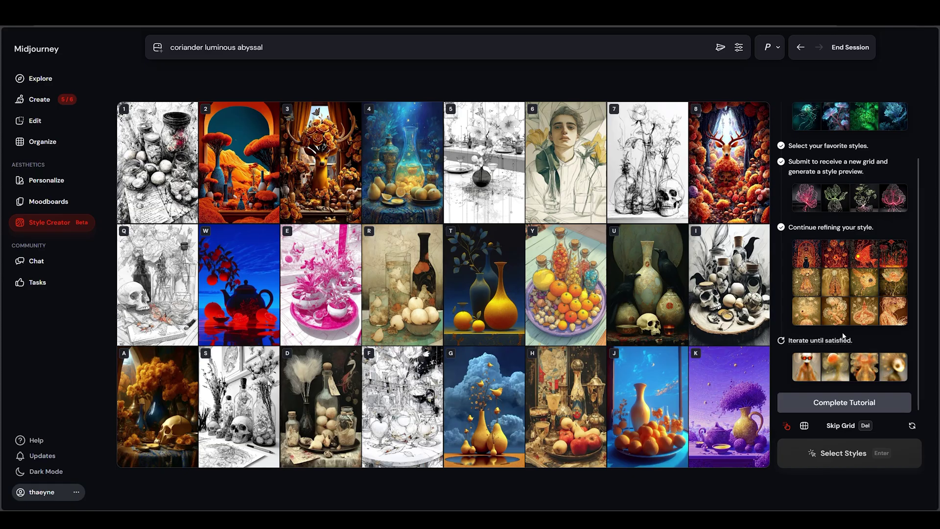
Complete the tutorial and start a session for 'baroque fractal princess alien'.
click(886, 394)
text(baroque fractal princess alien)
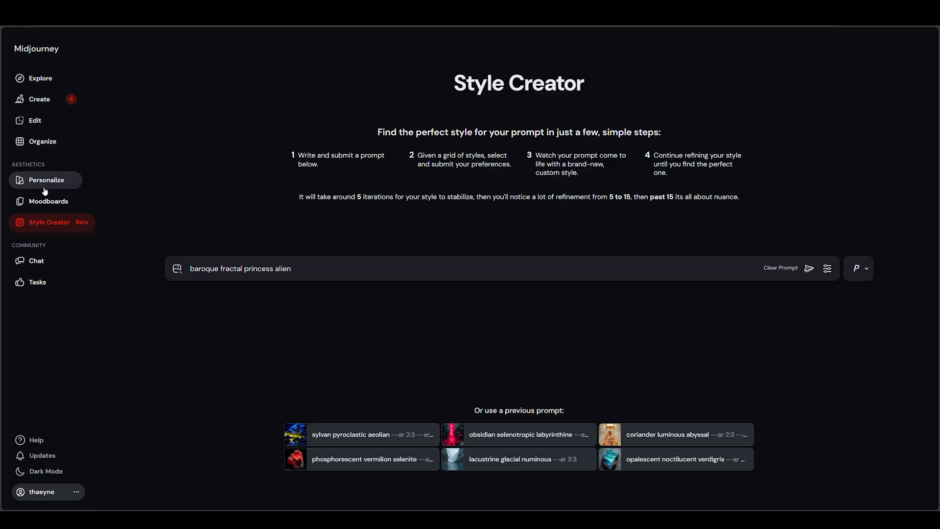
key(Return)
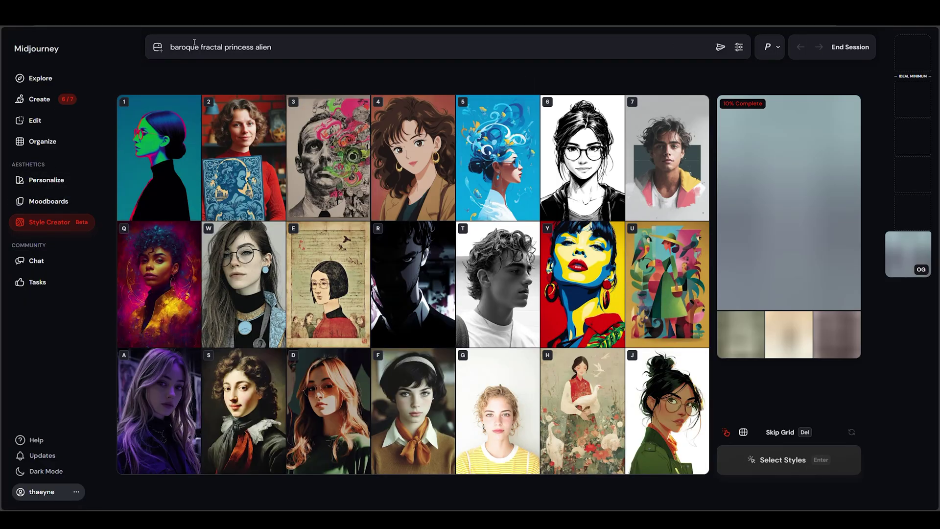
Refine the style with top-row tiles 1–5 as favourites.
click(159, 134)
click(255, 151)
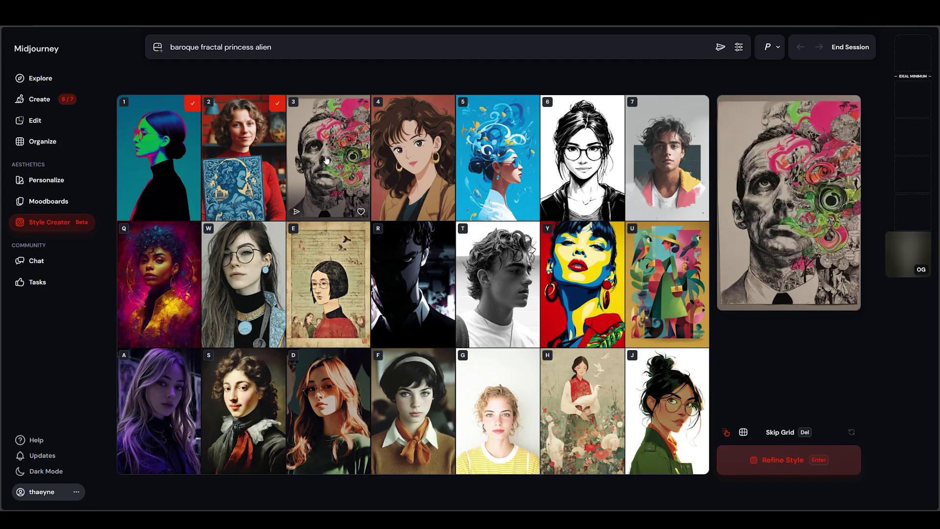
click(326, 161)
click(412, 161)
click(493, 169)
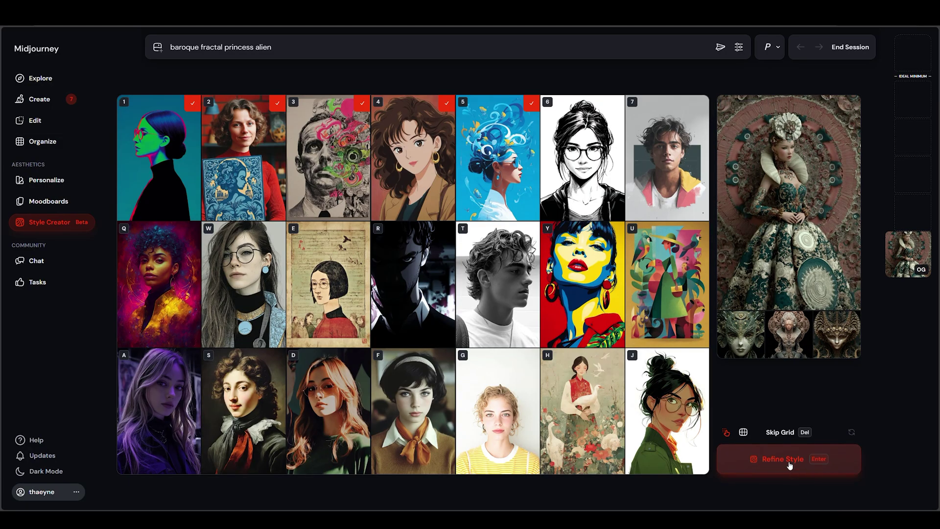
mouse_move(836, 352)
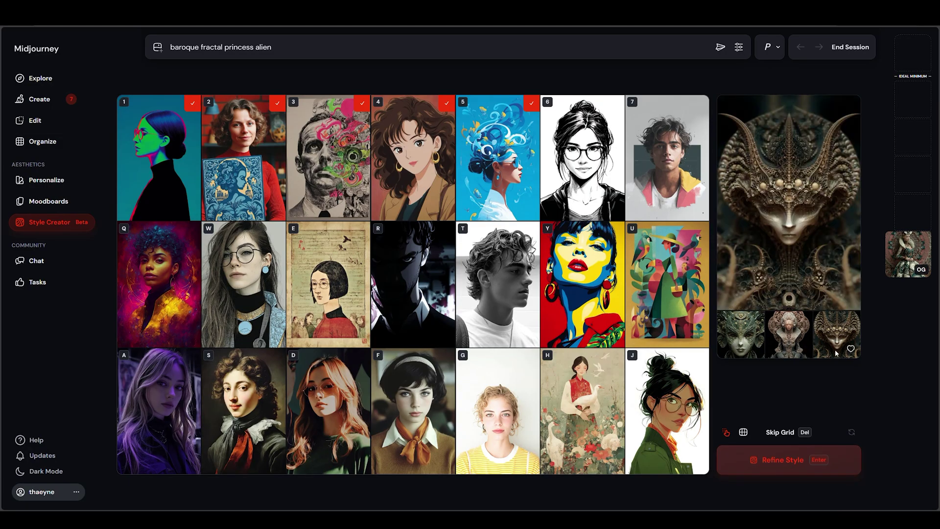
click(787, 459)
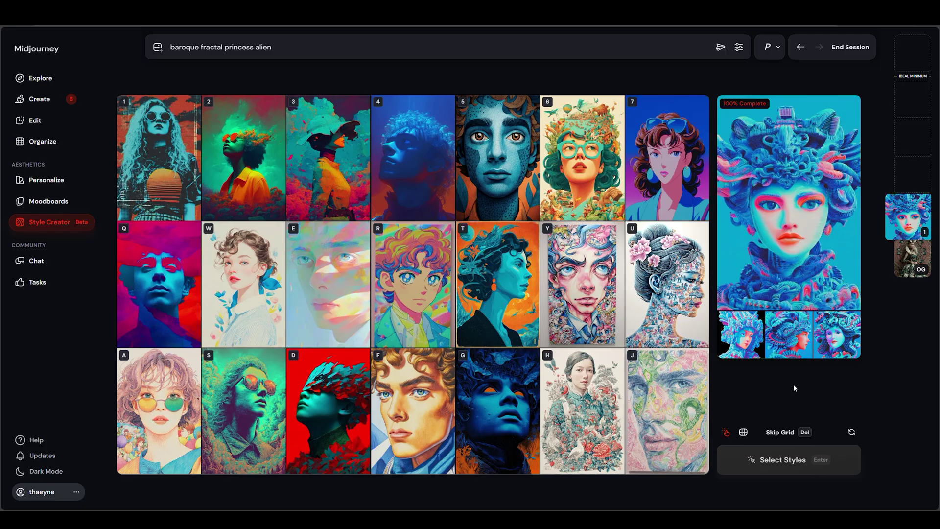
Run the next refinement round favouring tiles 1–4.
click(157, 159)
click(225, 160)
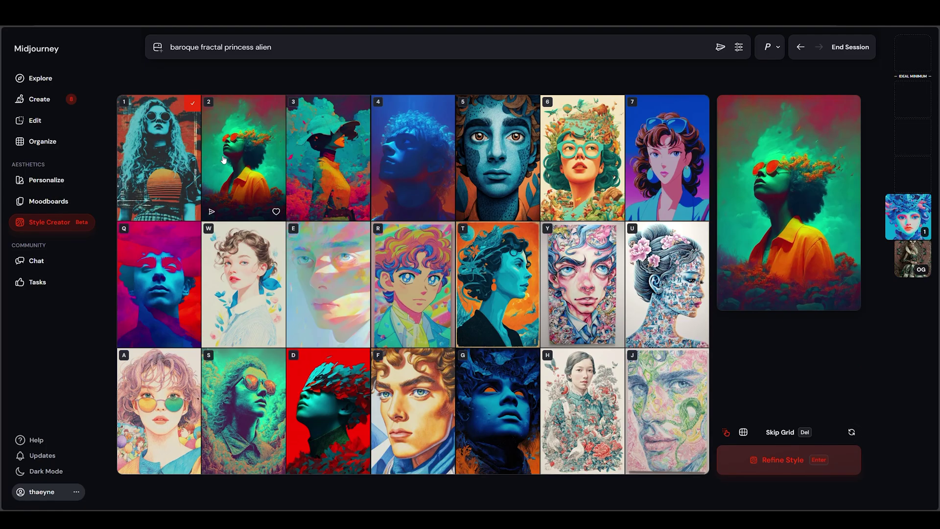
click(328, 162)
click(411, 164)
click(781, 468)
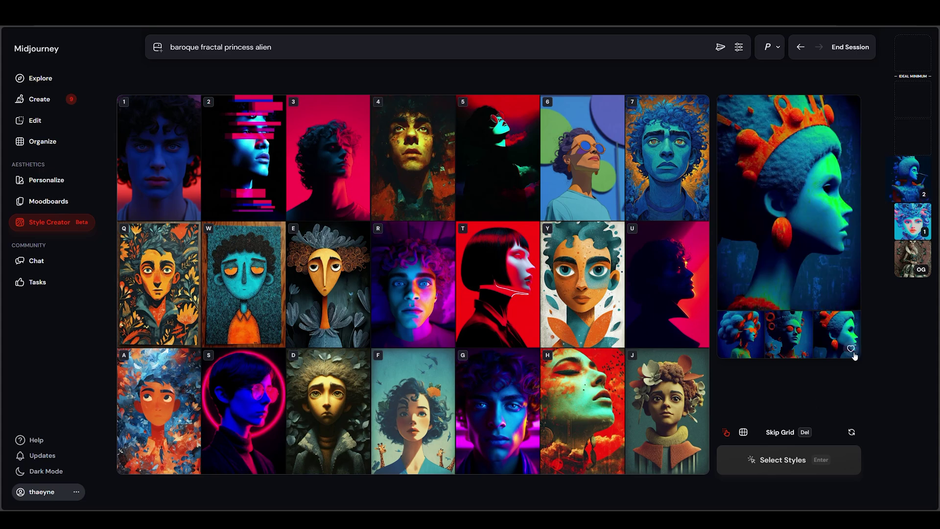
Run a third round favouring top-row tiles 1–5 again.
click(178, 171)
click(243, 196)
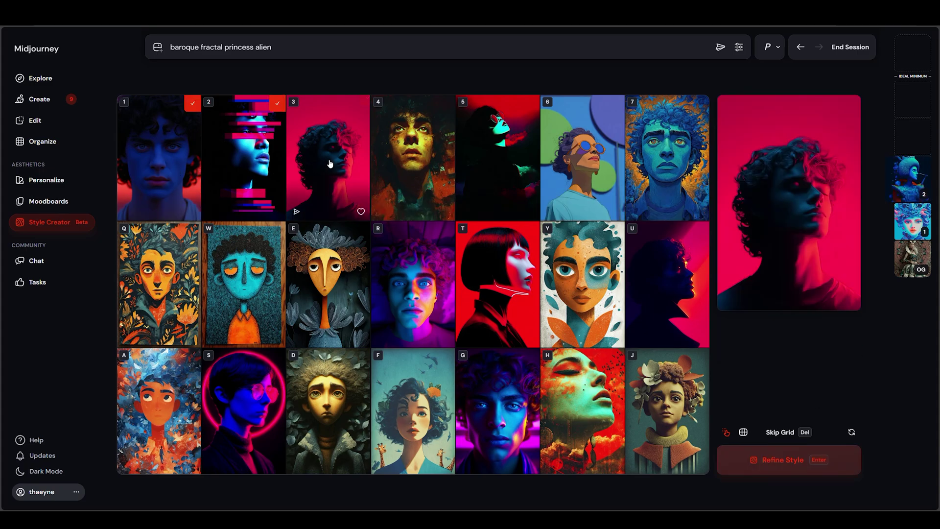
click(328, 196)
click(413, 196)
click(498, 196)
click(789, 461)
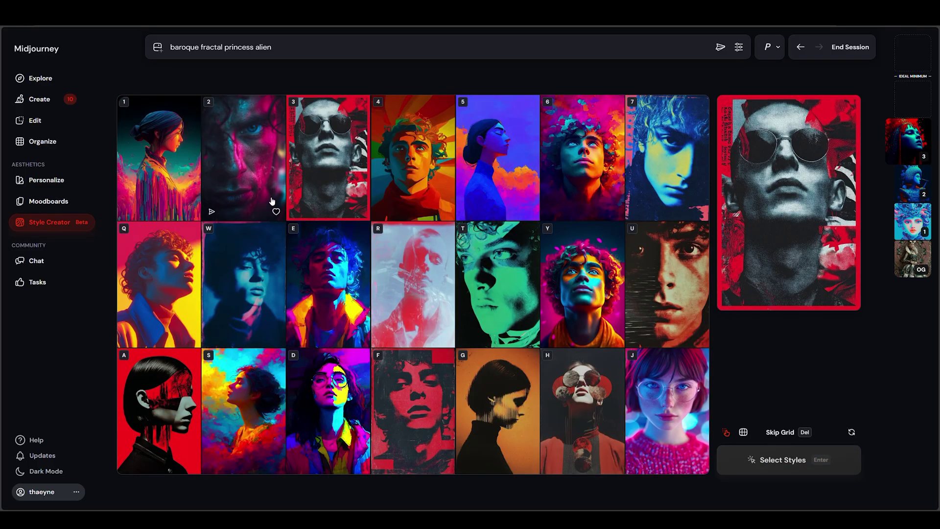
Favour four top-row tiles and refine to generate round 4.
click(159, 195)
click(244, 196)
click(413, 196)
click(498, 195)
key(Return)
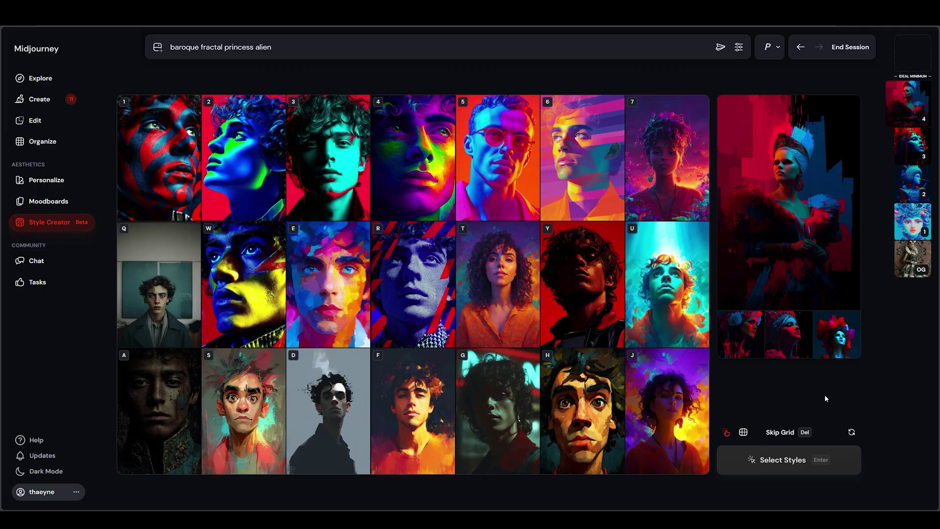
Favour tiles 1–5 with number keys to reach round 5, then end the session.
key(1)
key(2)
key(3)
key(4)
key(5)
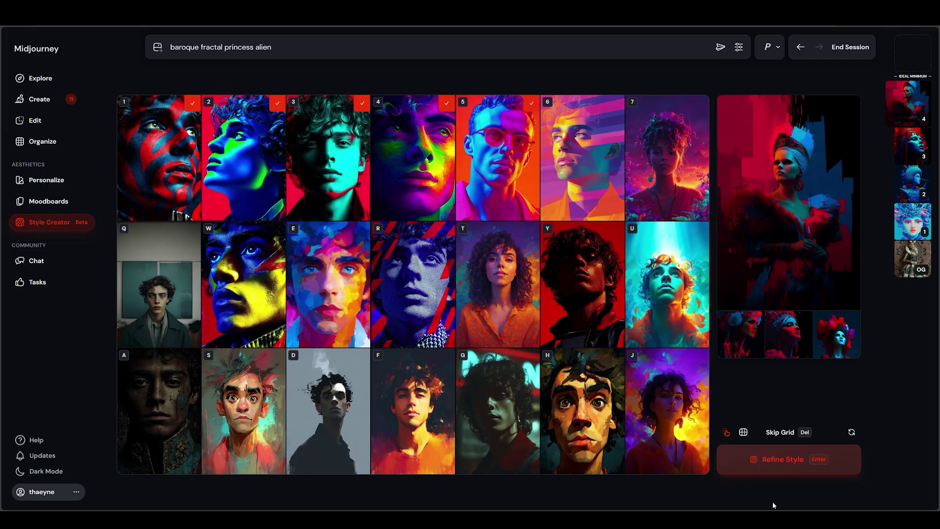
key(Return)
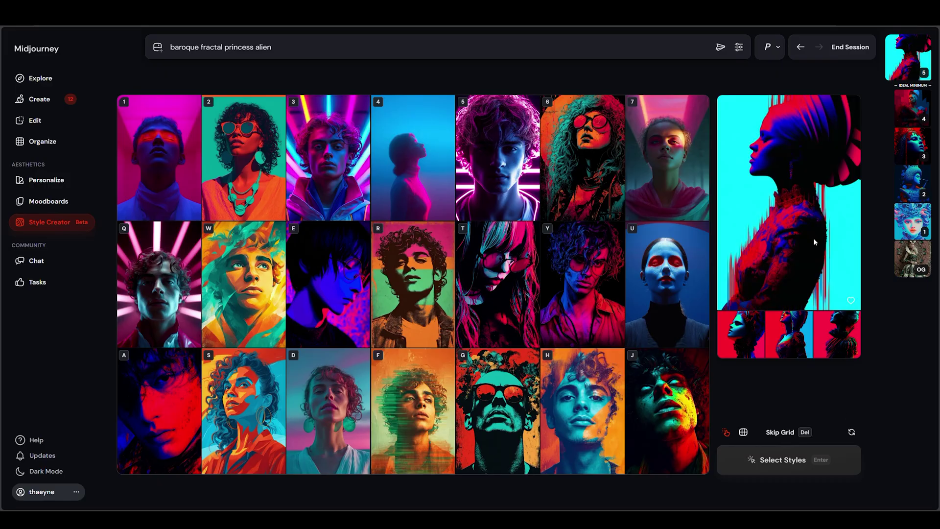
click(843, 48)
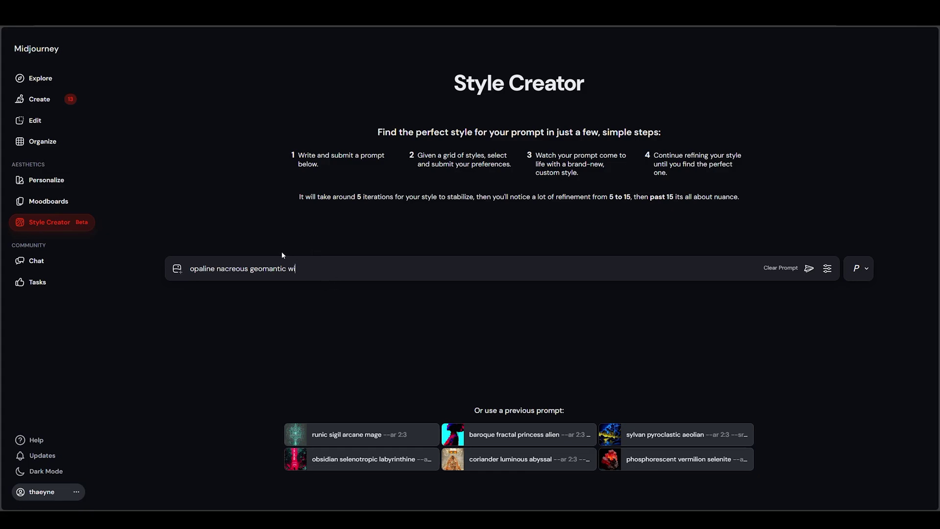
Submit 'opaline nacreous geomantic wizard', then refine its first grid with tile J as favourite.
click(809, 272)
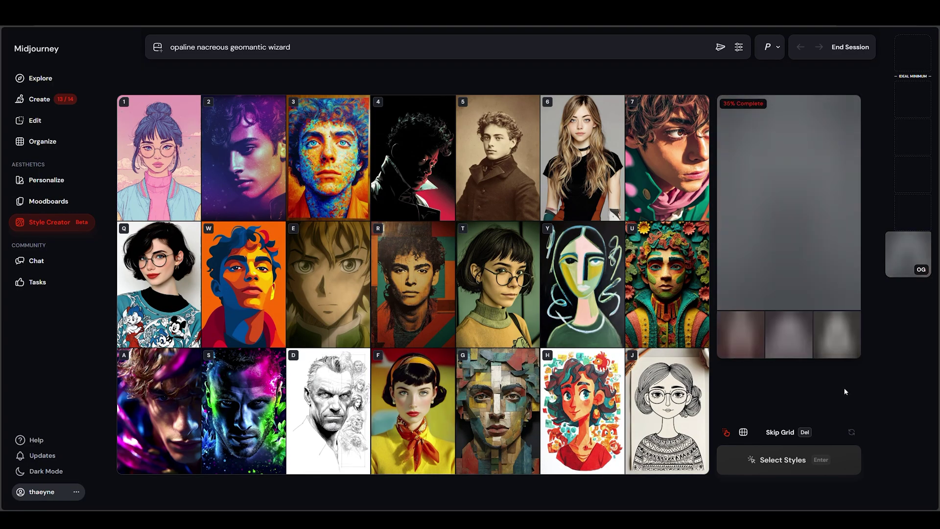
click(667, 407)
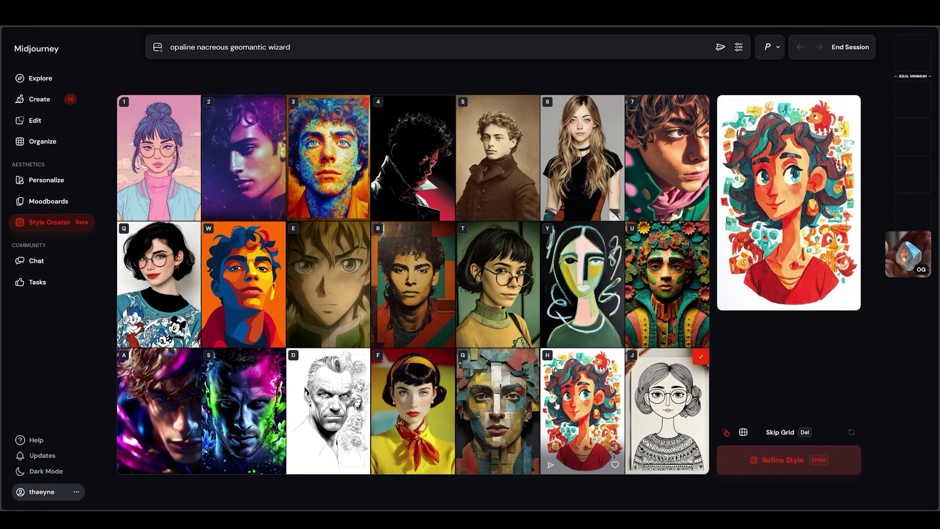
click(783, 458)
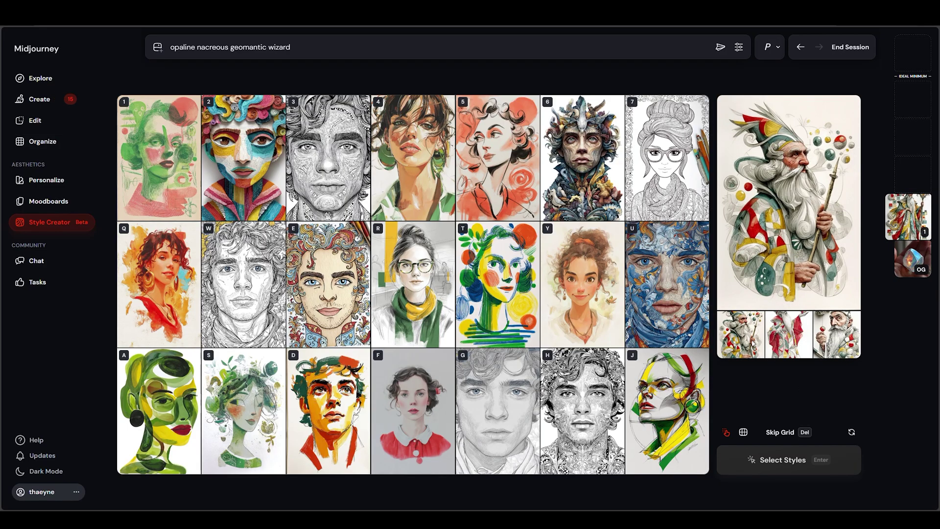
Prefer bottom-row styles J, H, G, F and D and refine the wizard style.
click(667, 397)
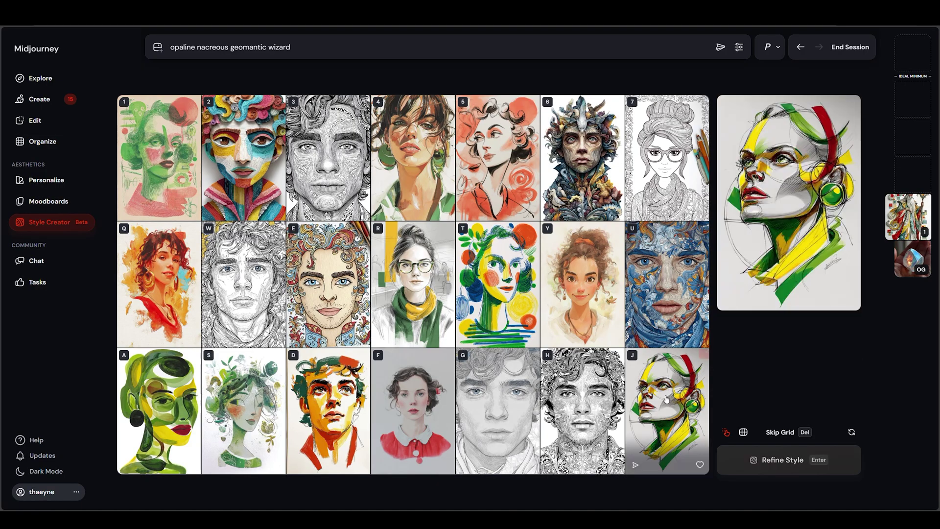
click(583, 398)
click(495, 398)
click(413, 398)
click(328, 399)
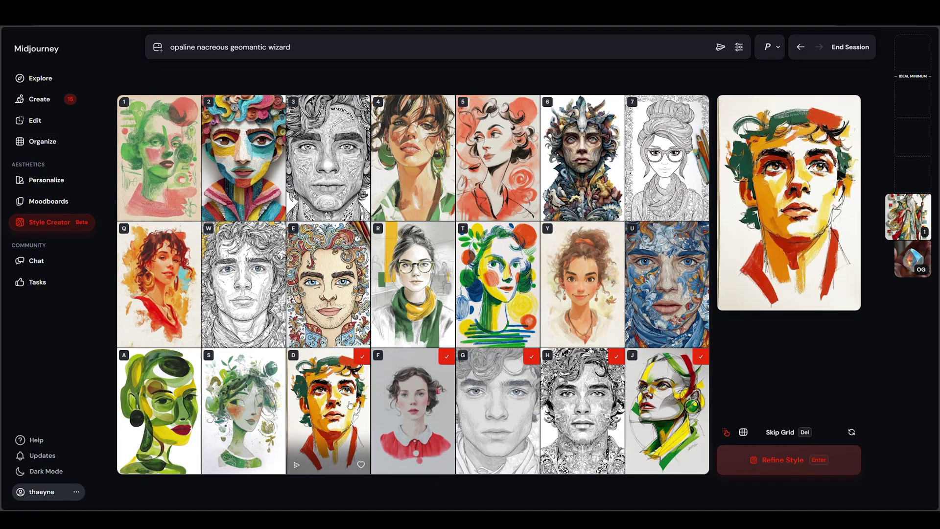
click(780, 460)
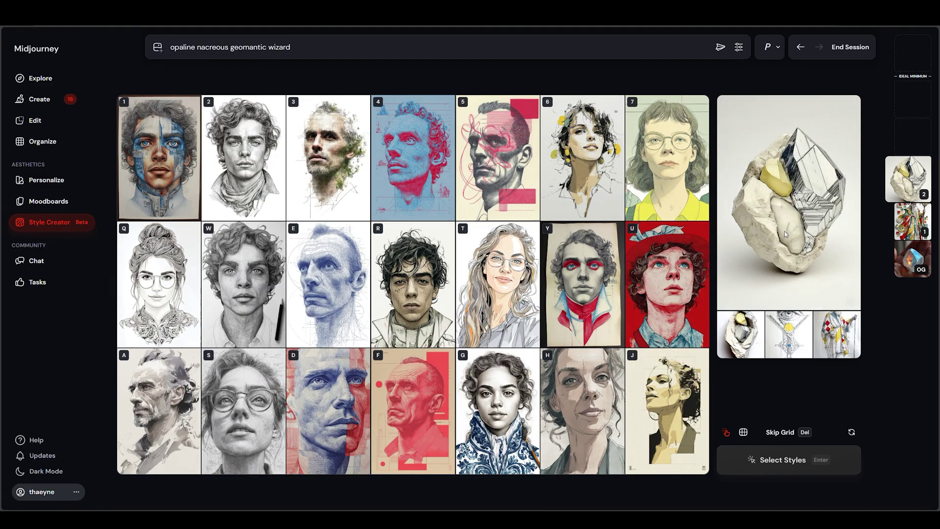
Prefer styles J, H, G and F and run another refinement round.
key(j)
key(h)
key(g)
key(f)
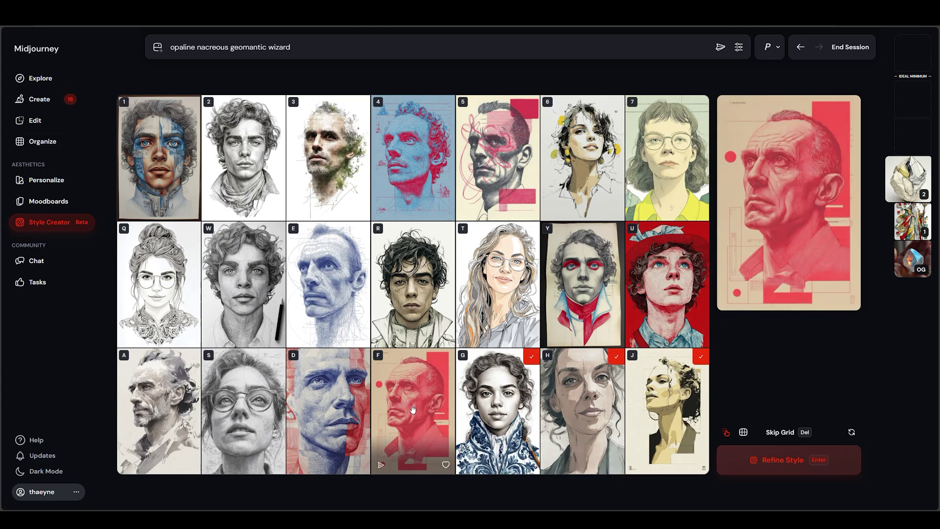
click(800, 461)
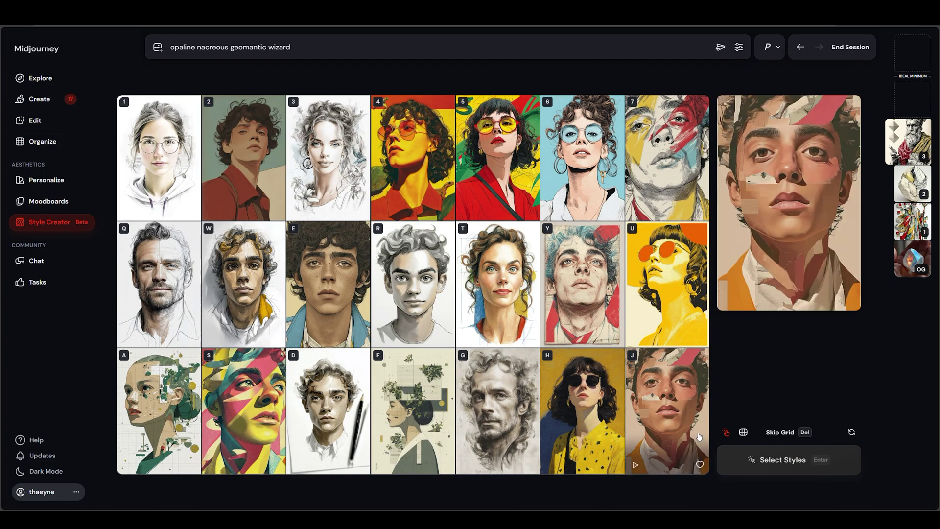
Prefer styles J, H, G and D, toggle F, and refine once more.
key(j)
key(h)
key(g)
key(f)
key(d)
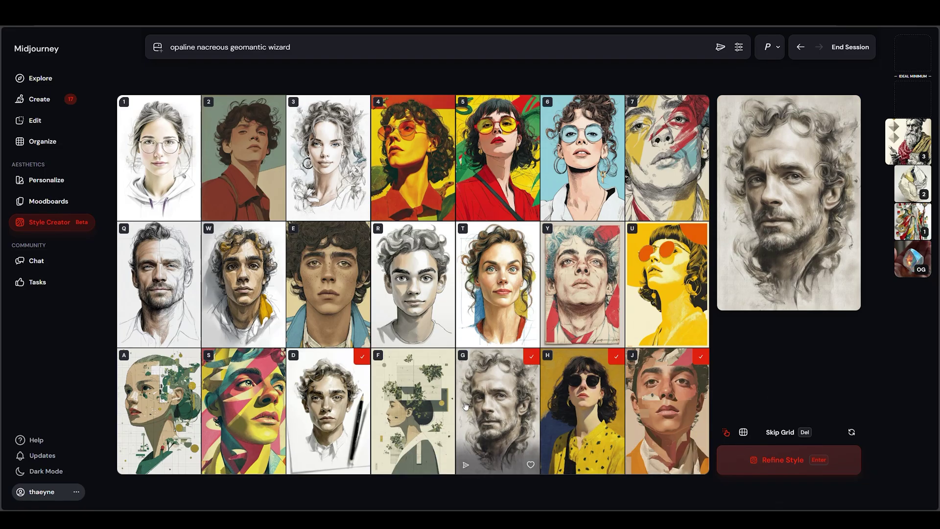
click(788, 463)
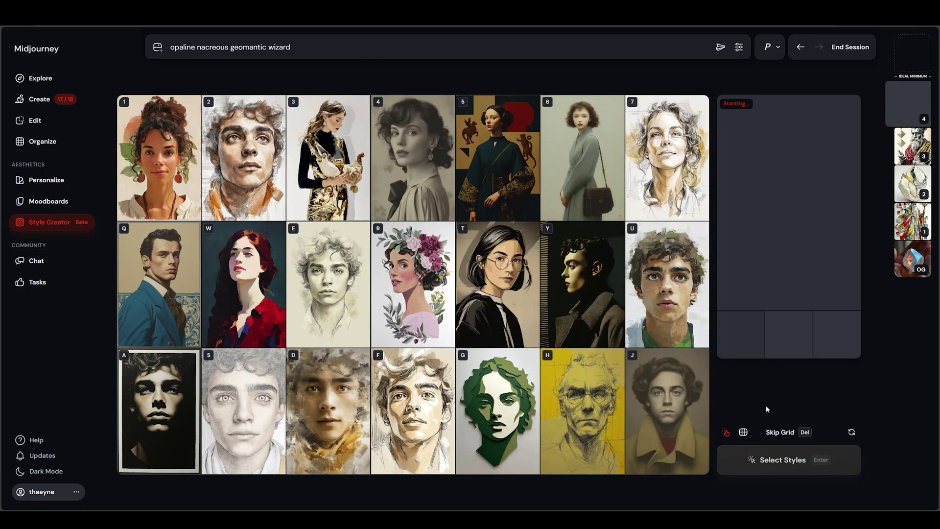
Prefer bottom-row styles J, G and F and generate refinement round 5.
click(667, 421)
click(492, 392)
click(413, 392)
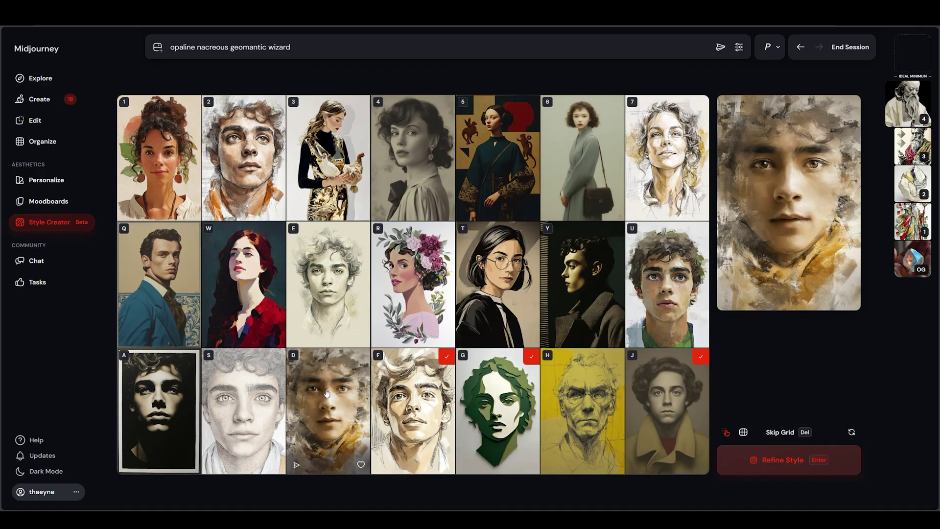
click(793, 459)
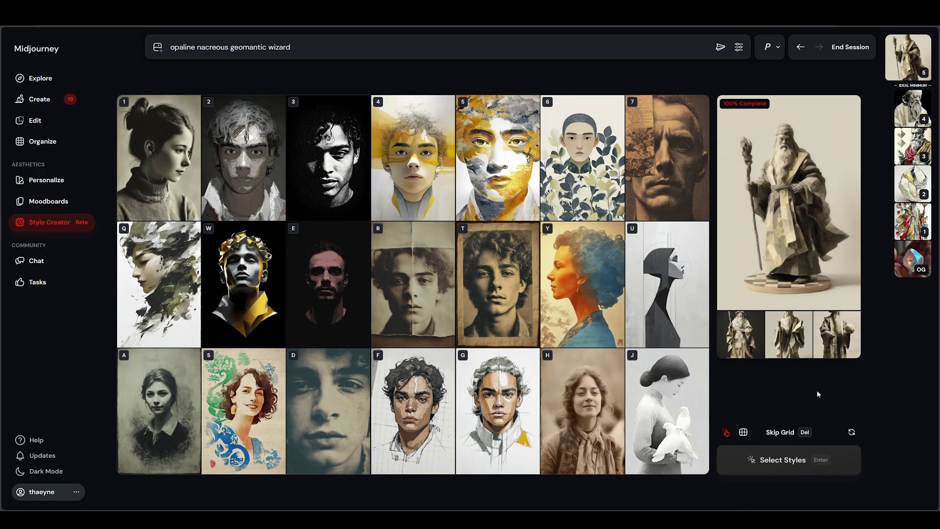